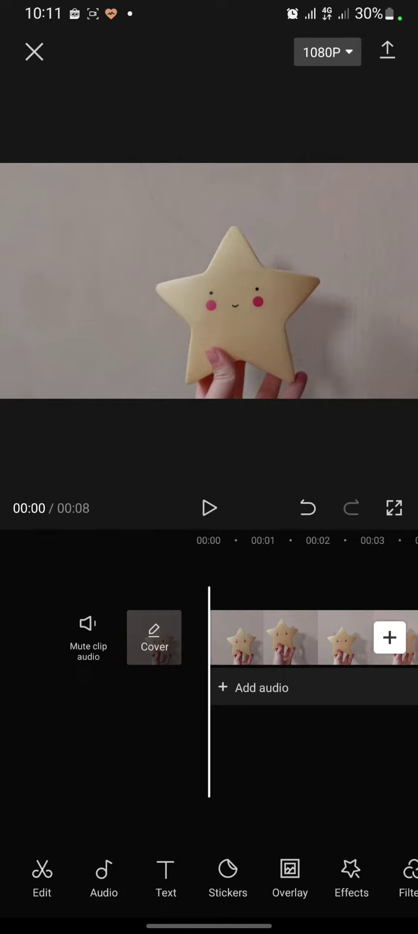
Scrub the star video forward to about the five-second mark to preview it.
drag(321, 772, 221, 766)
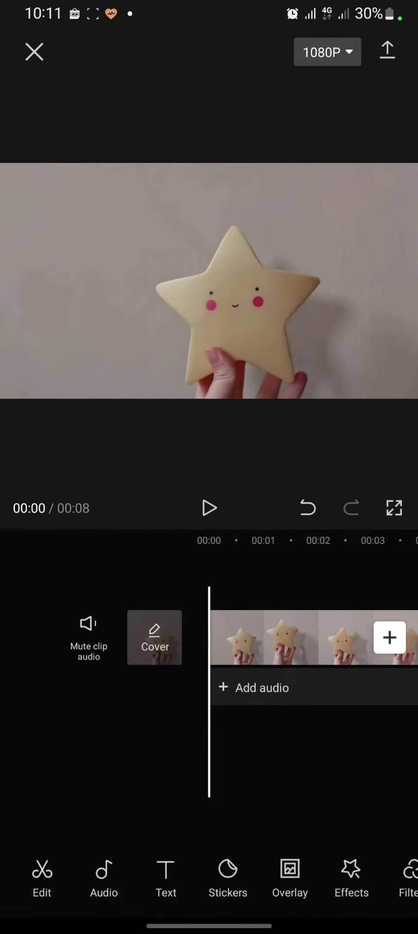
Add the 00:08 star video from the gallery as an overlay, then scrub to check it.
click(290, 876)
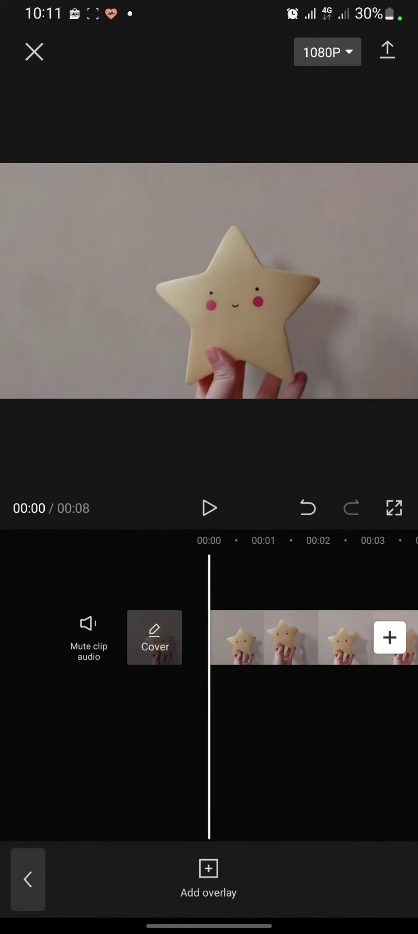
click(208, 875)
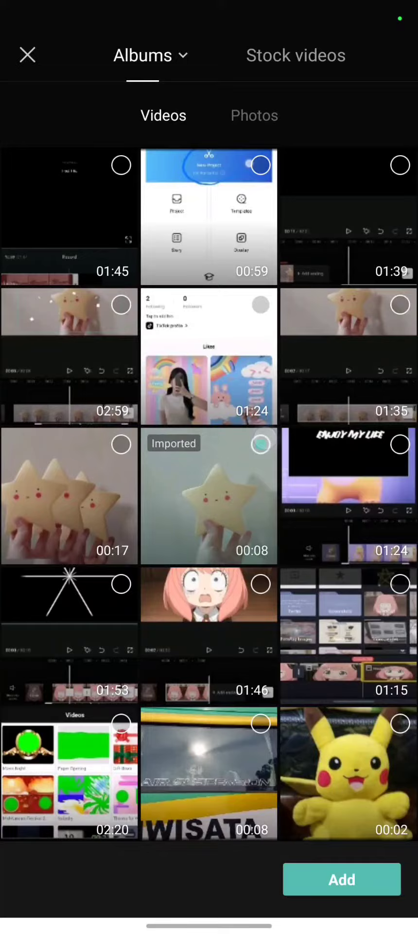
click(342, 880)
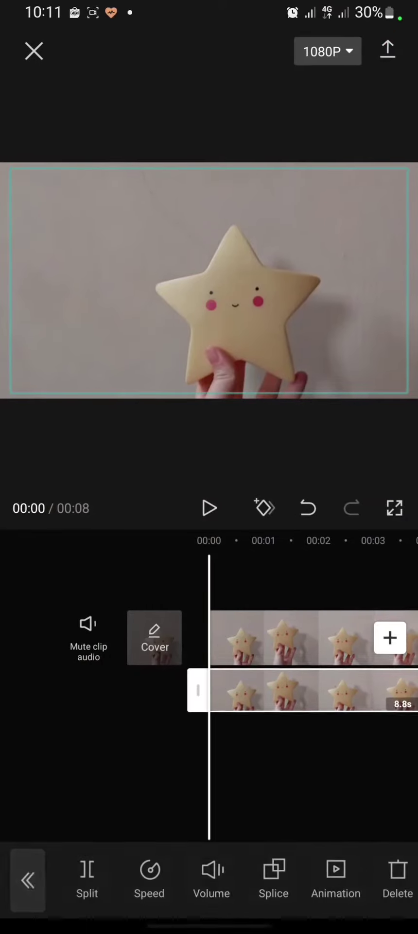
drag(306, 784, 161, 788)
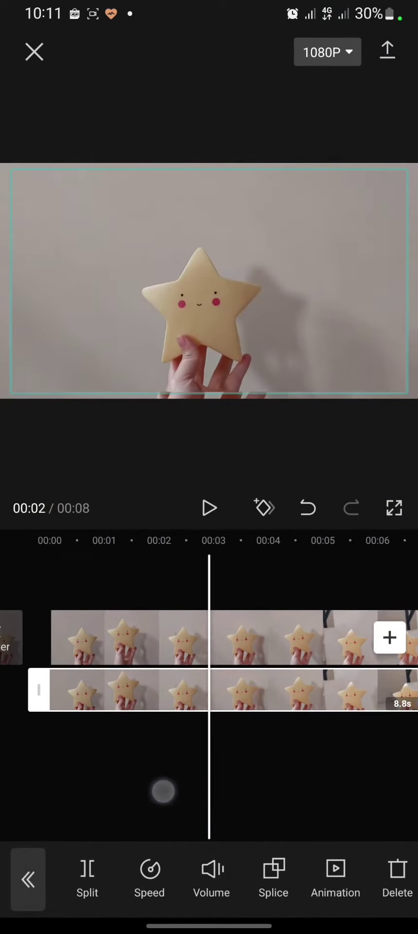
drag(339, 788, 164, 799)
mouse_move(219, 792)
mouse_down()
mouse_move(164, 792)
mouse_move(342, 798)
mouse_up()
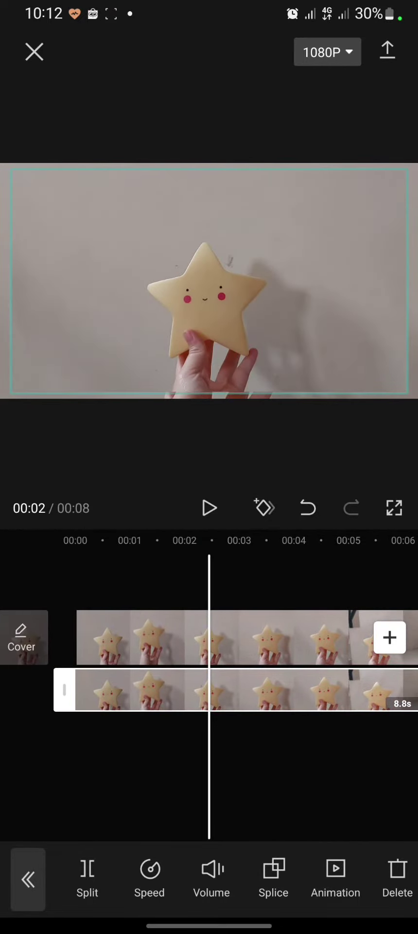
Remove the overlay star's background, then shrink it into the top-right corner.
drag(350, 883, 146, 883)
drag(274, 888, 300, 889)
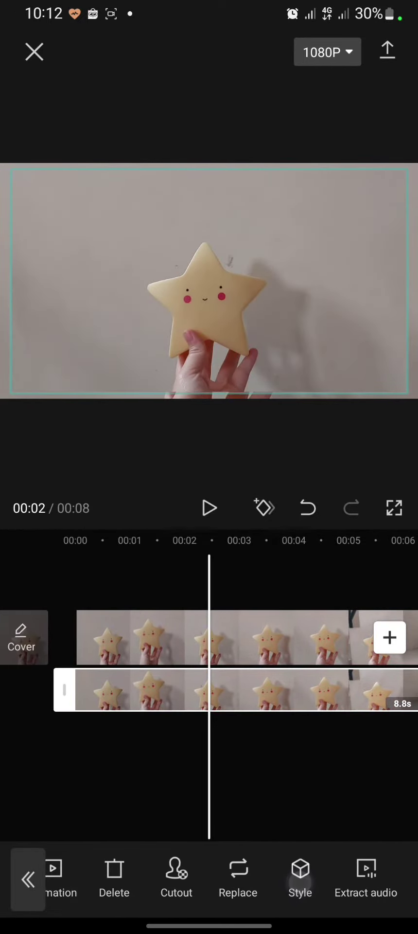
click(176, 879)
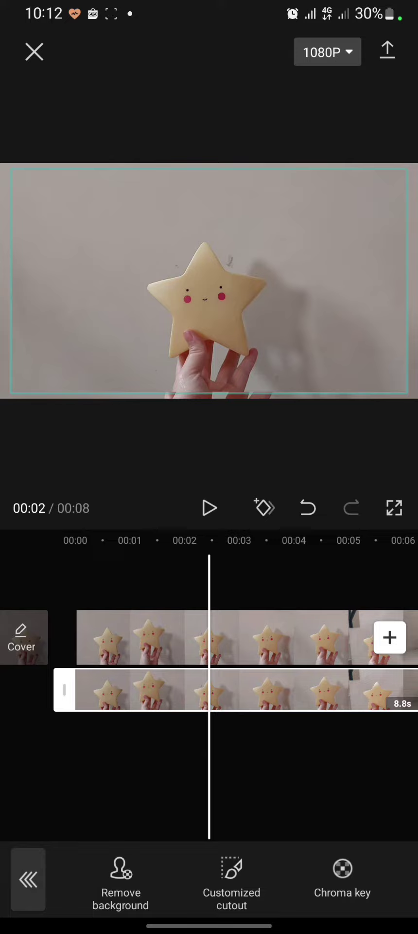
click(120, 882)
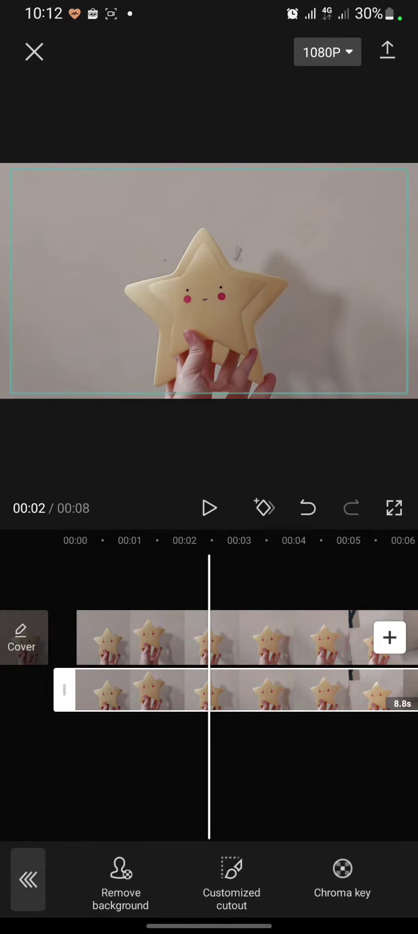
drag(78, 328, 138, 319)
mouse_move(226, 326)
mouse_down()
mouse_move(270, 330)
mouse_move(336, 281)
mouse_up()
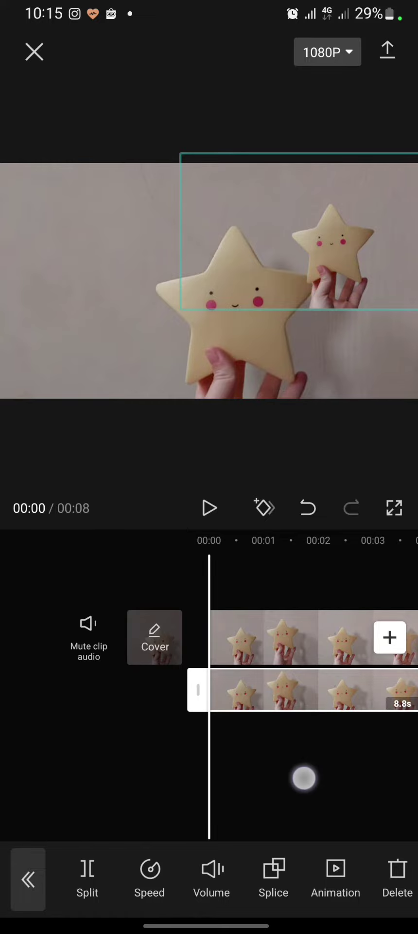
Split the overlay near its start and end, then select the 0.6s opening piece.
drag(304, 779, 259, 790)
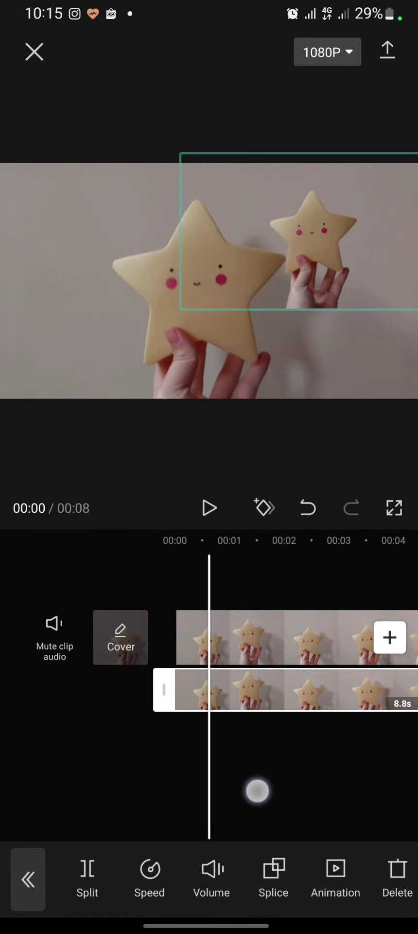
click(88, 879)
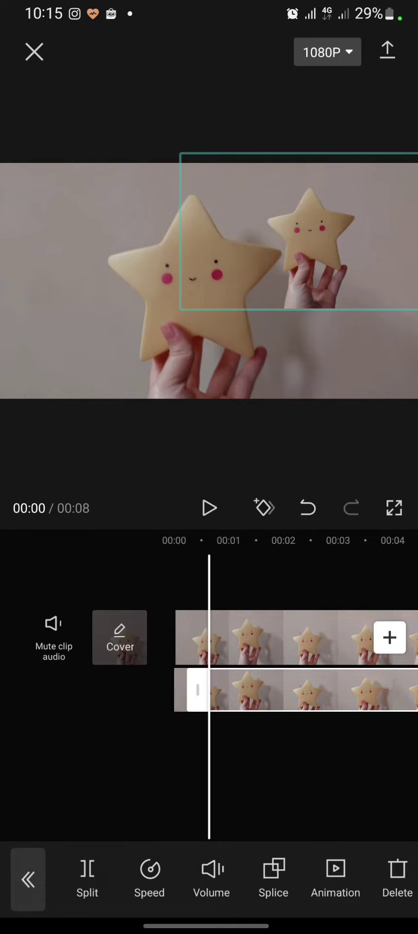
mouse_move(350, 796)
mouse_down()
mouse_move(251, 784)
mouse_move(197, 788)
mouse_up()
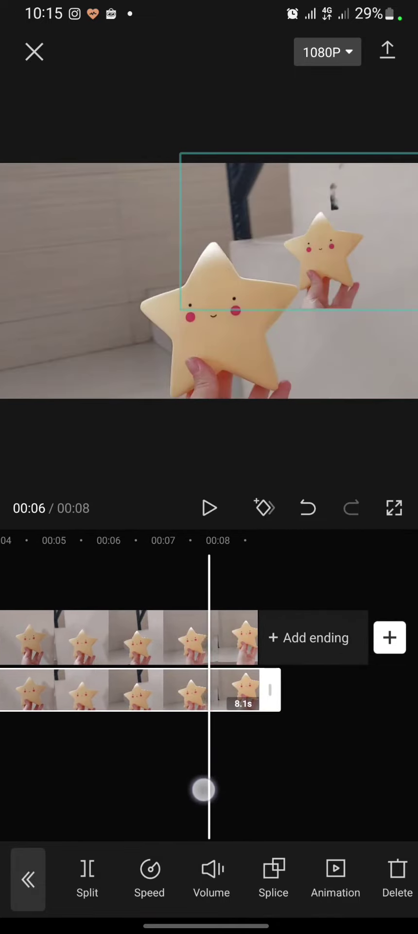
click(88, 880)
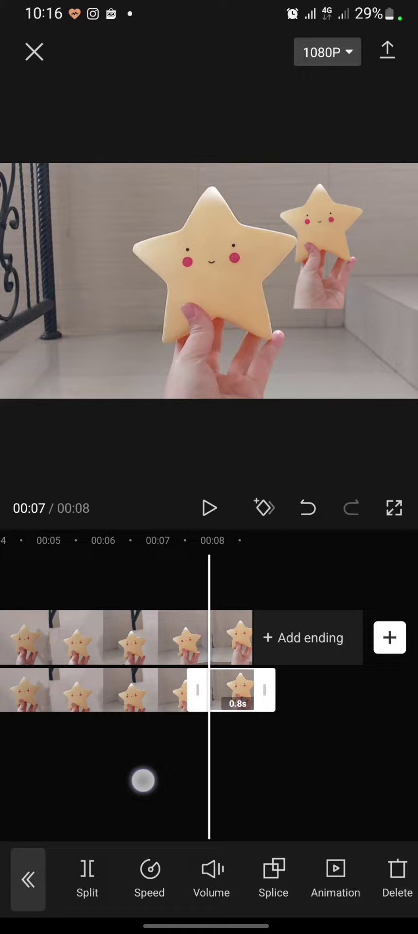
mouse_move(141, 779)
mouse_down()
mouse_move(298, 779)
mouse_move(177, 788)
mouse_move(227, 775)
mouse_move(364, 781)
mouse_up()
click(197, 690)
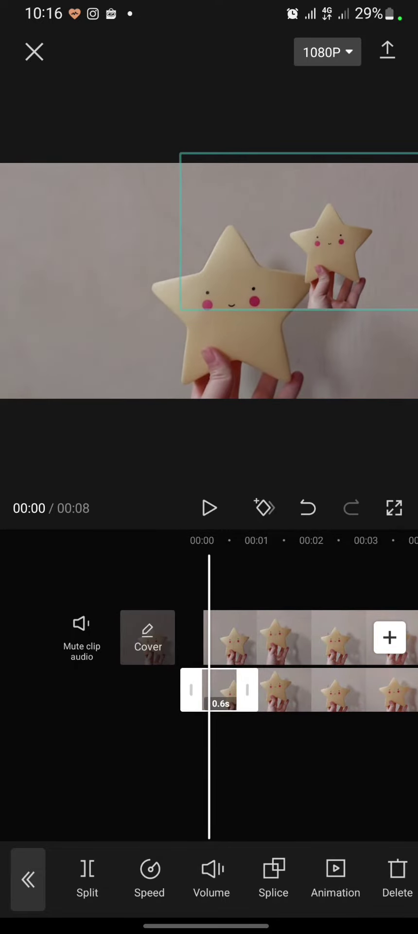
Apply the Shake Down in-animation to the opening overlay piece.
click(335, 879)
click(123, 879)
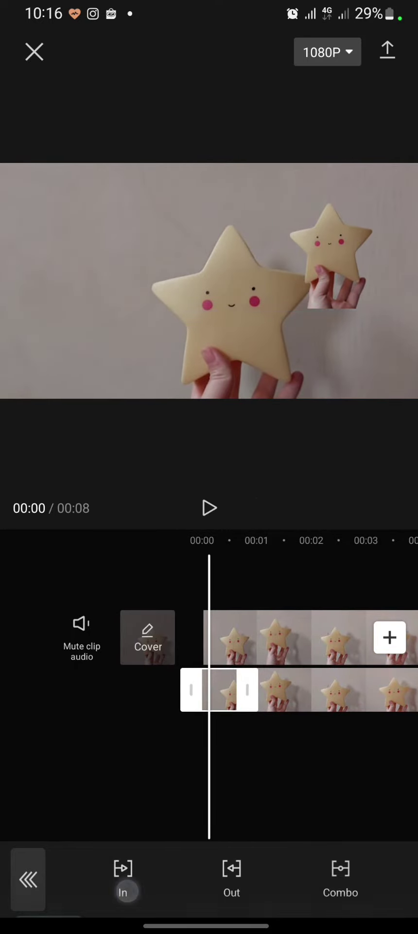
scroll(219, 759, right, 2)
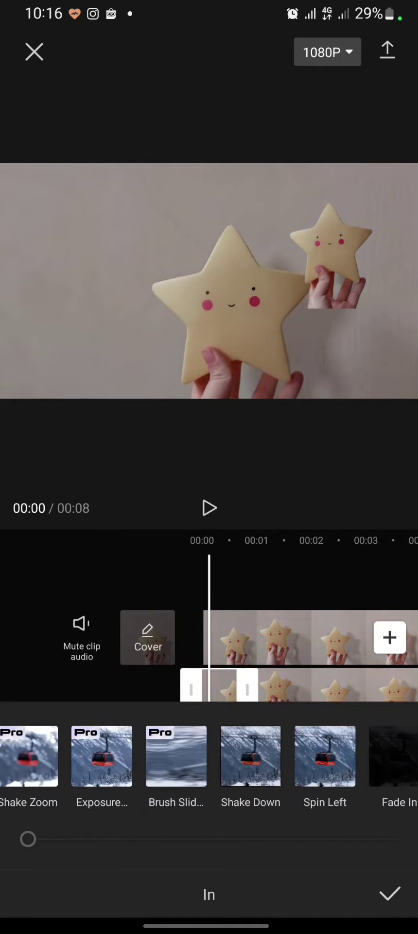
click(251, 757)
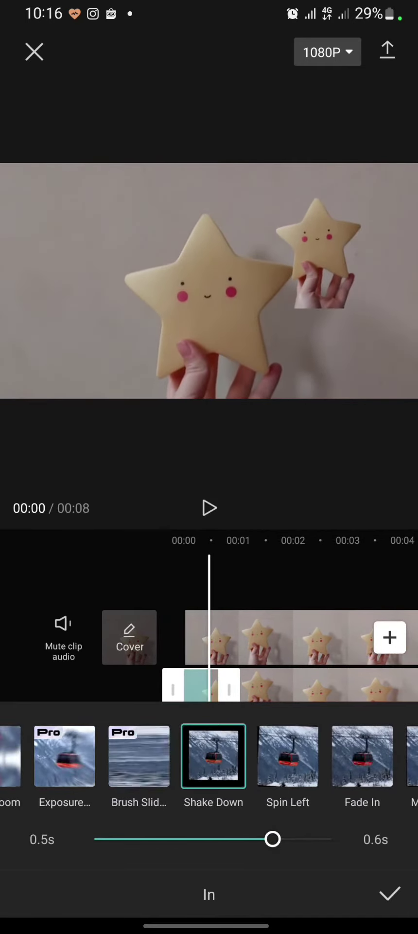
click(391, 894)
drag(343, 797, 183, 797)
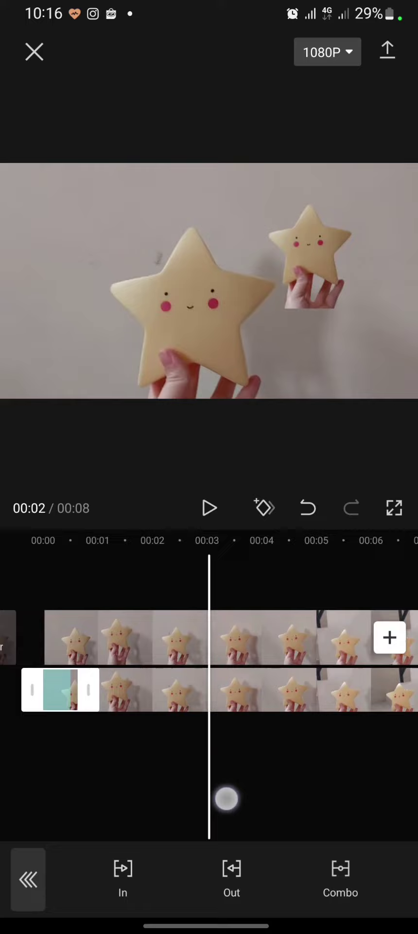
Give the middle overlay piece the Wave and slide combo animation.
click(291, 690)
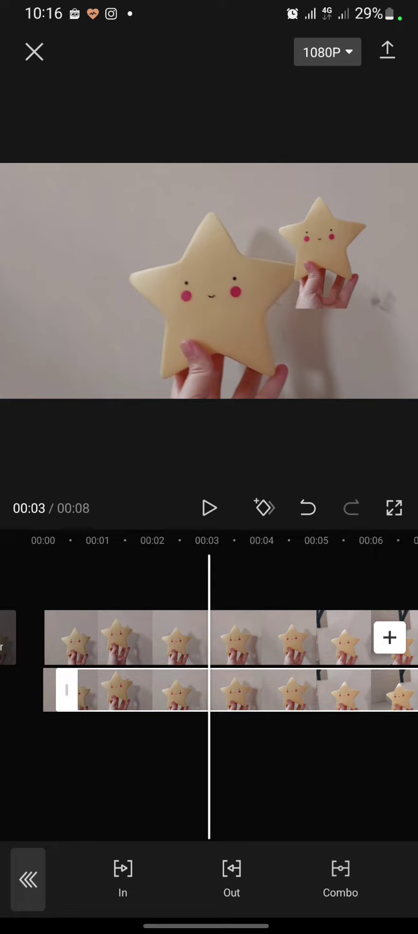
click(340, 880)
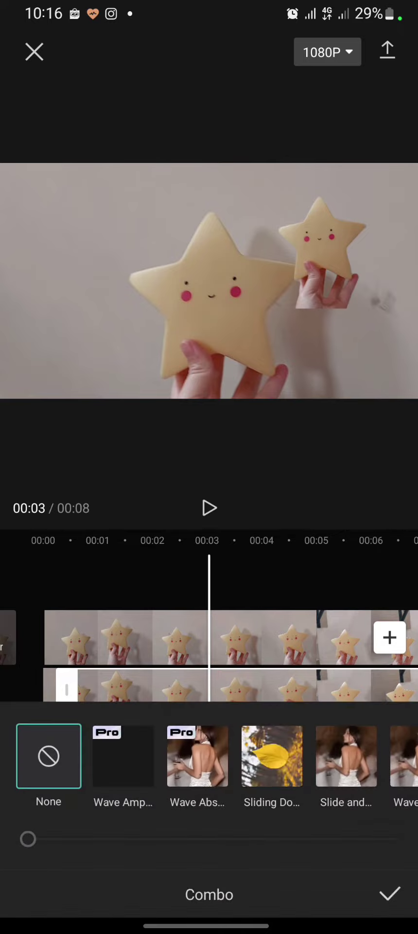
drag(306, 806, 159, 807)
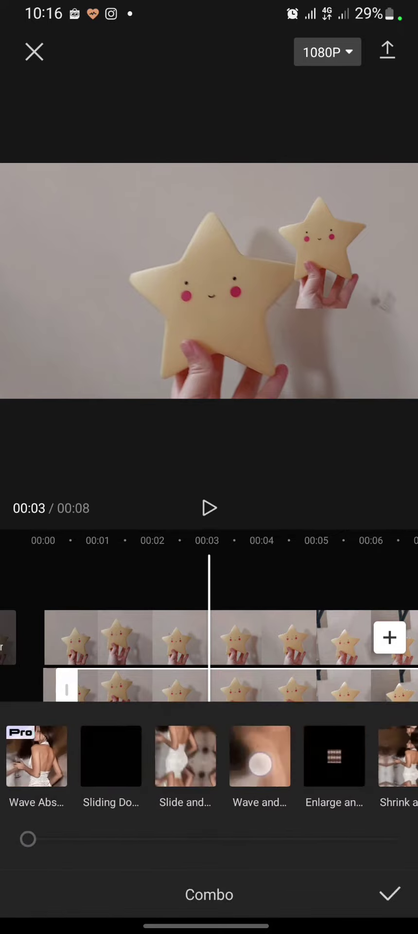
click(268, 757)
click(390, 894)
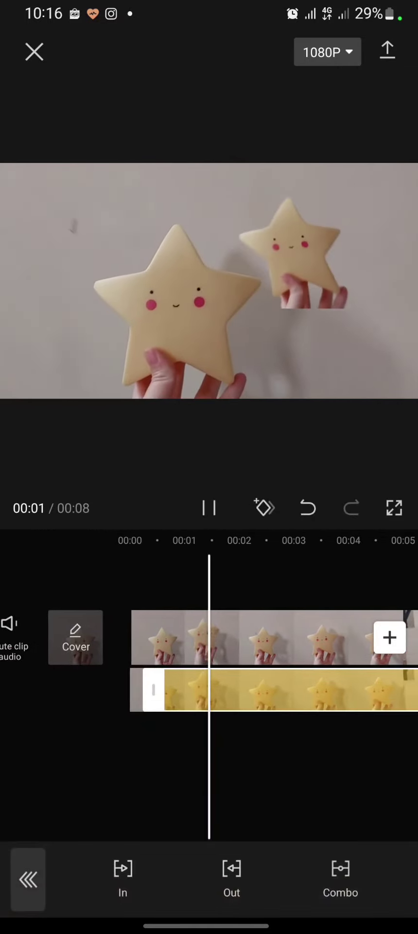
Give the last overlay piece the Rotate Out 1 exit animation.
drag(328, 780, 148, 781)
mouse_move(350, 794)
mouse_down()
mouse_move(273, 795)
mouse_move(217, 774)
mouse_up()
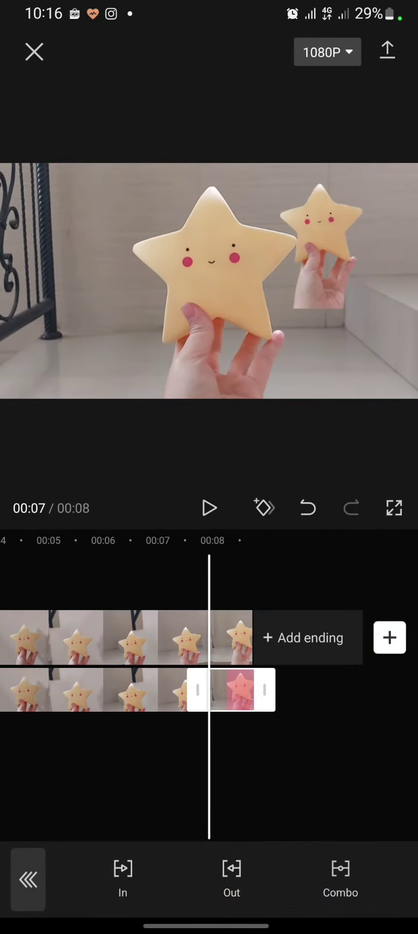
click(230, 883)
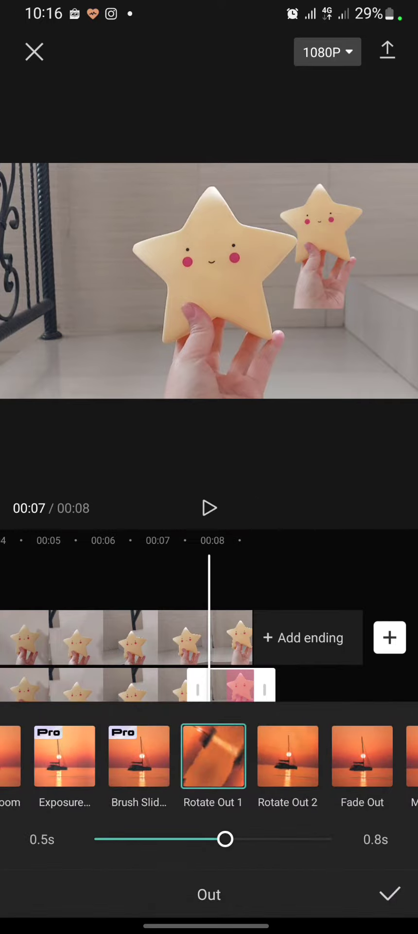
click(390, 894)
drag(110, 773, 343, 773)
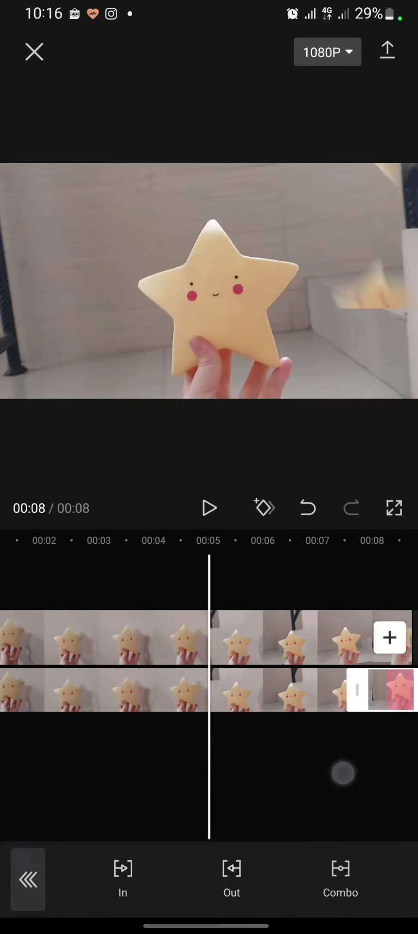
click(209, 508)
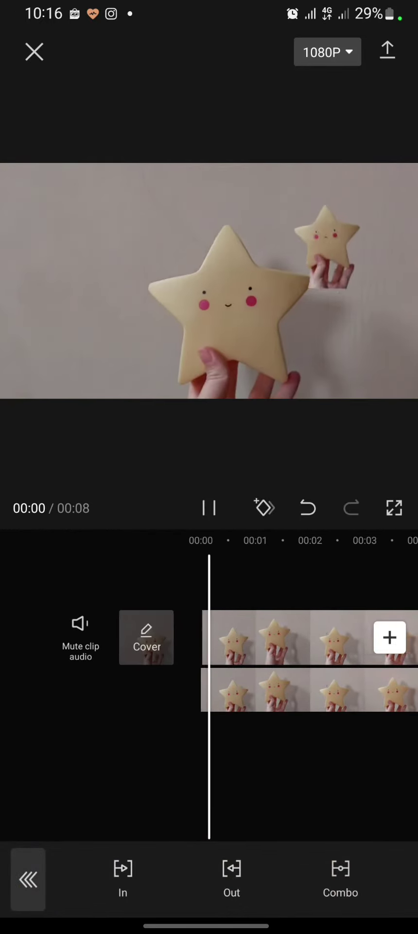